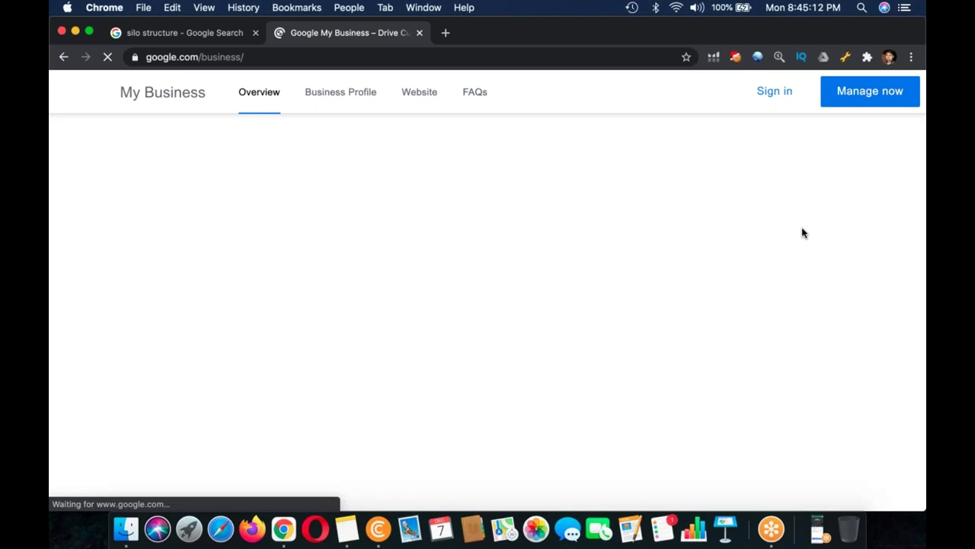
click(677, 8)
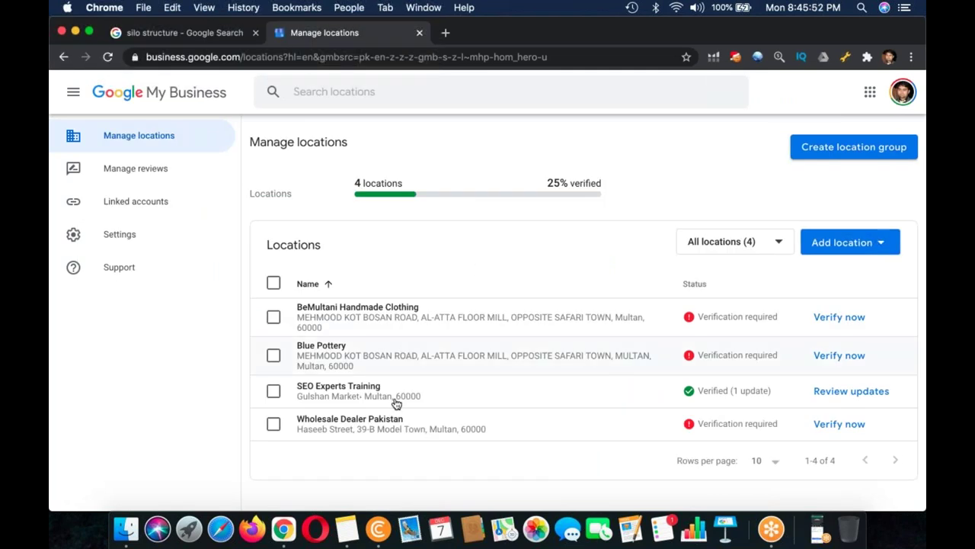
click(363, 387)
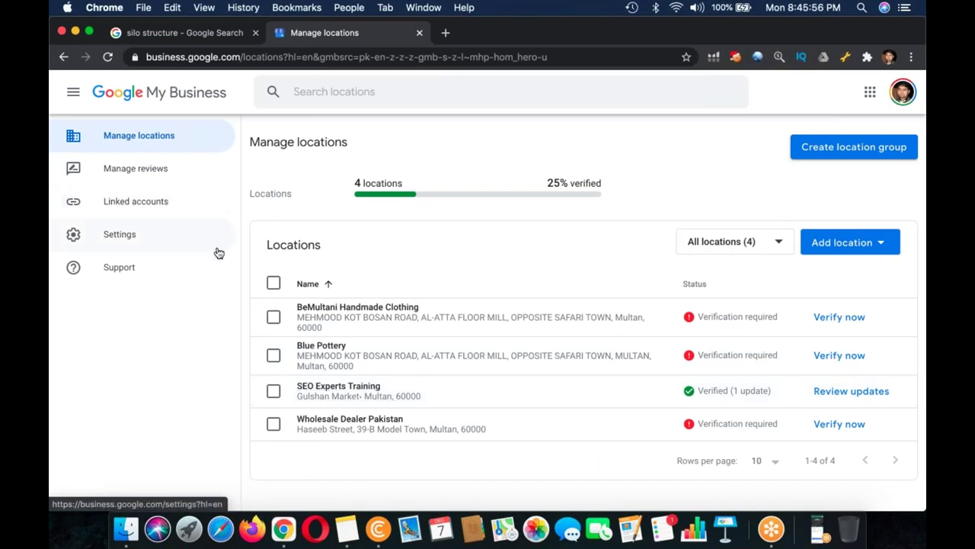
click(823, 537)
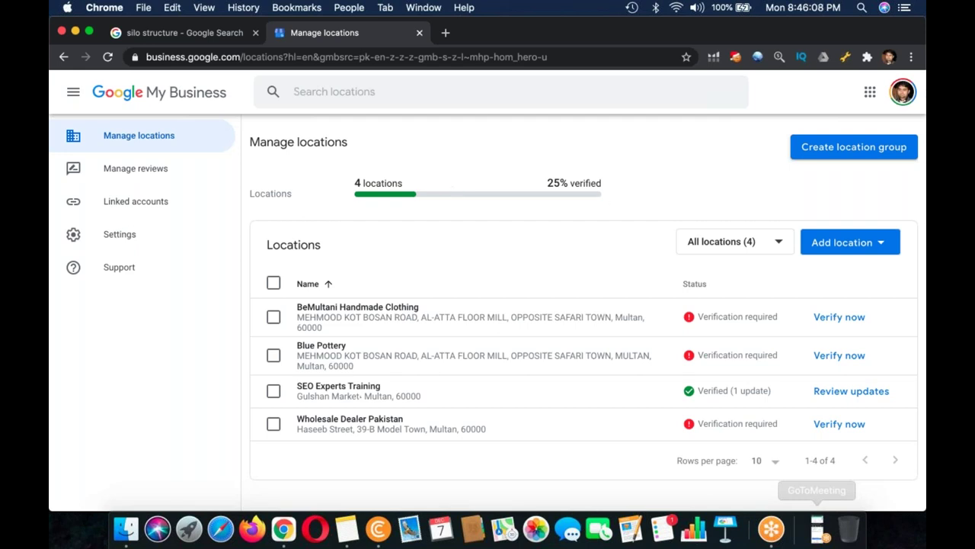
Start adding a single location and choose to add a new business to Google
click(847, 241)
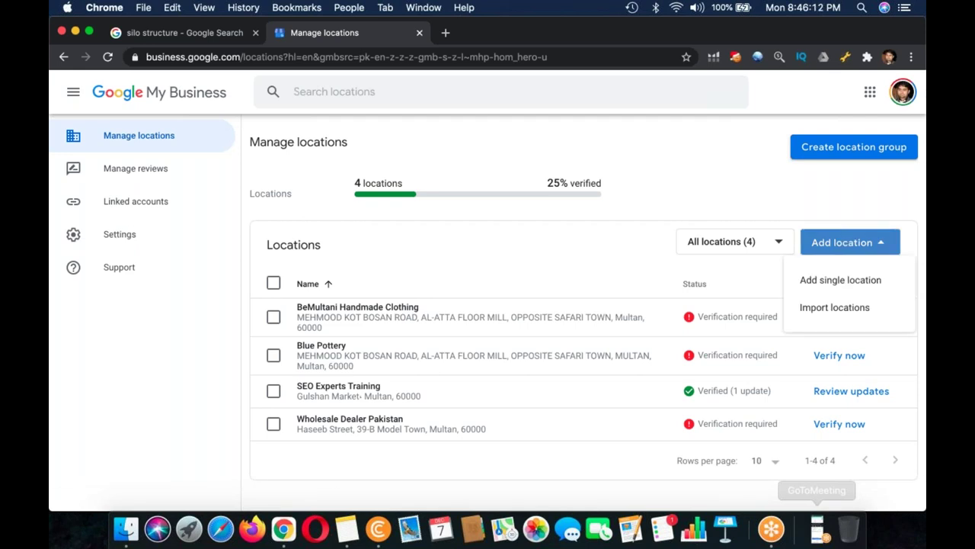
click(836, 288)
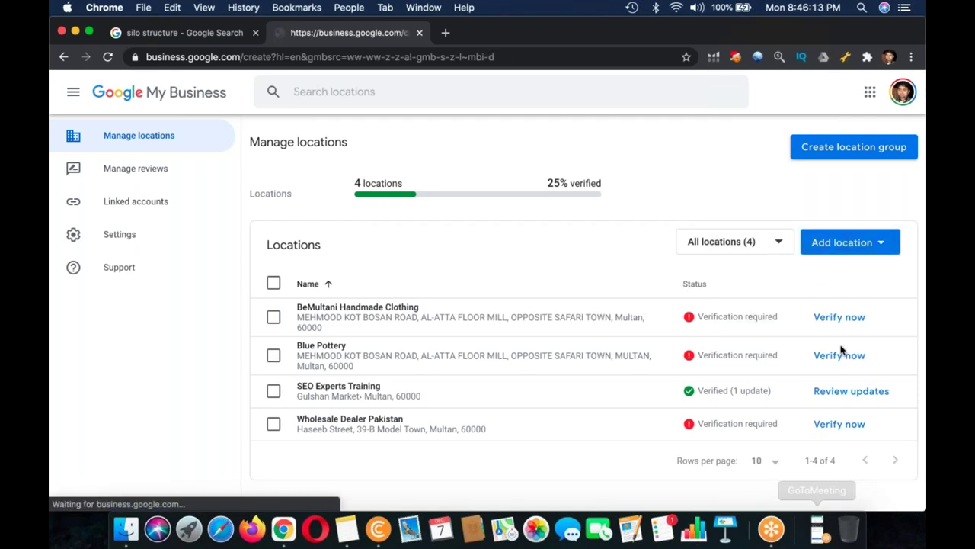
click(629, 277)
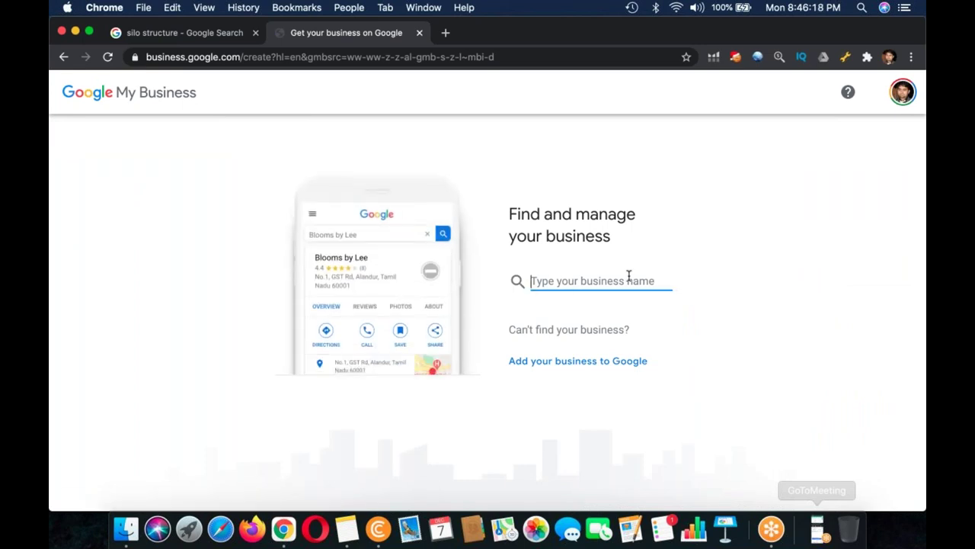
click(606, 362)
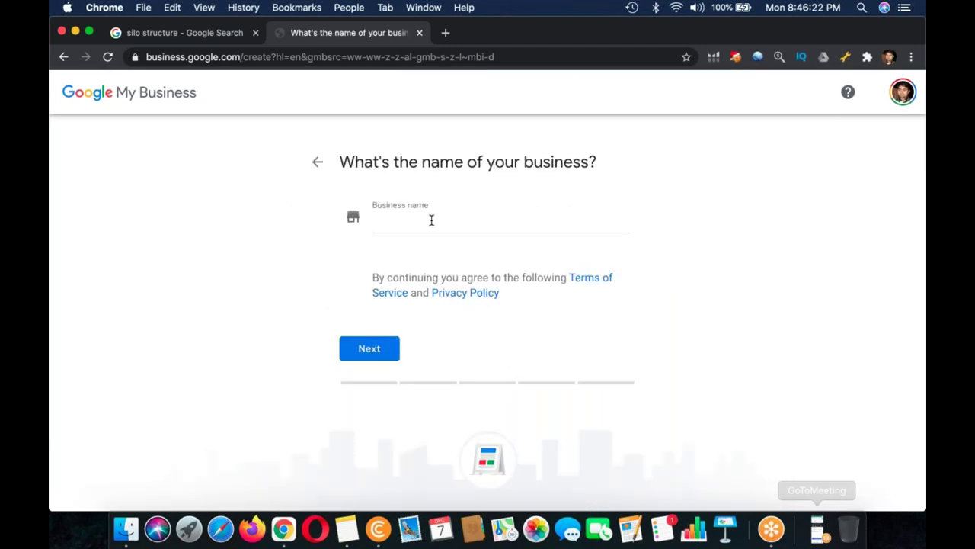
Name the new business SET and continue to the business category
click(431, 220)
text(SET)
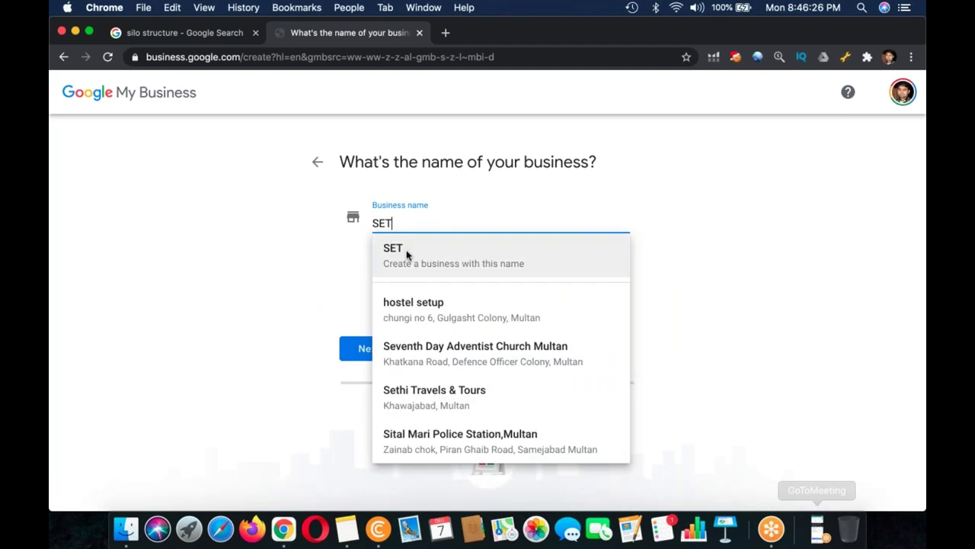
click(431, 256)
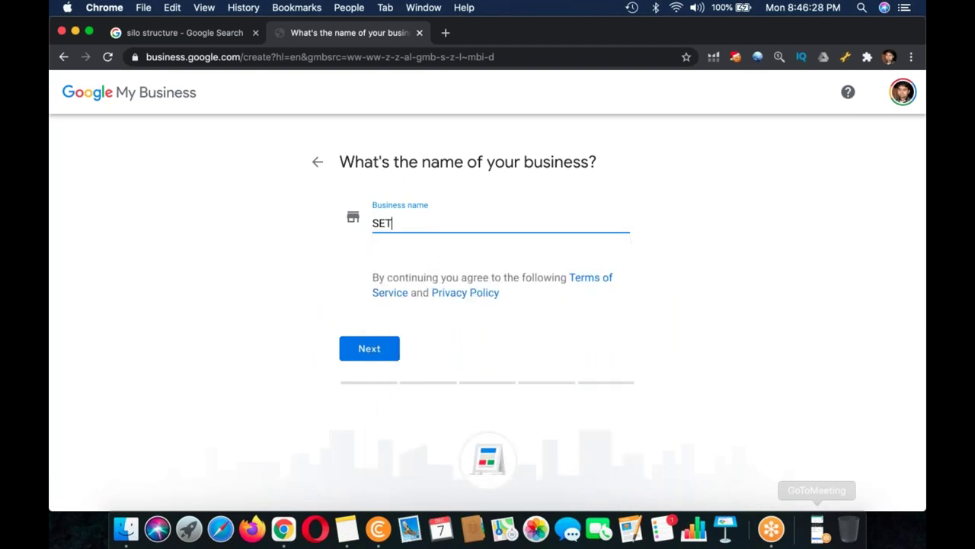
click(381, 347)
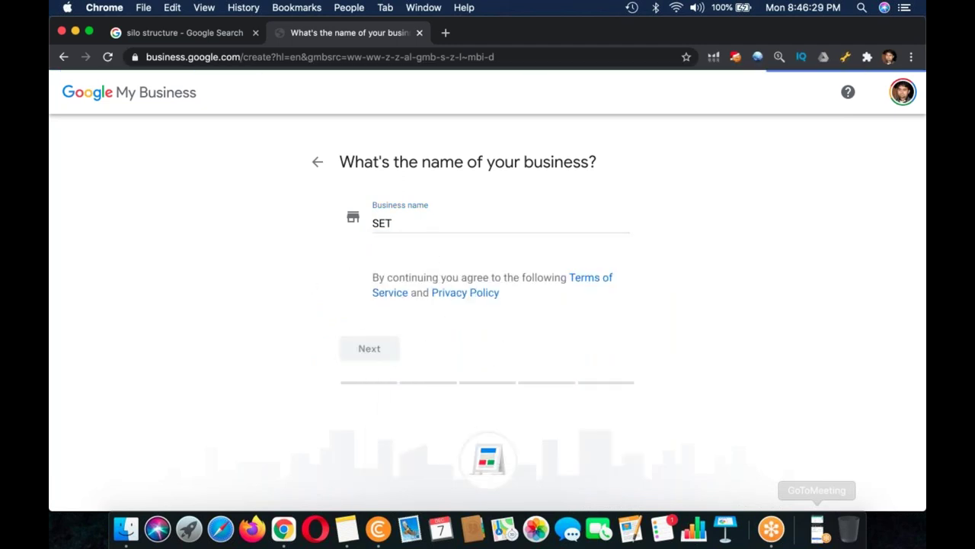
click(449, 278)
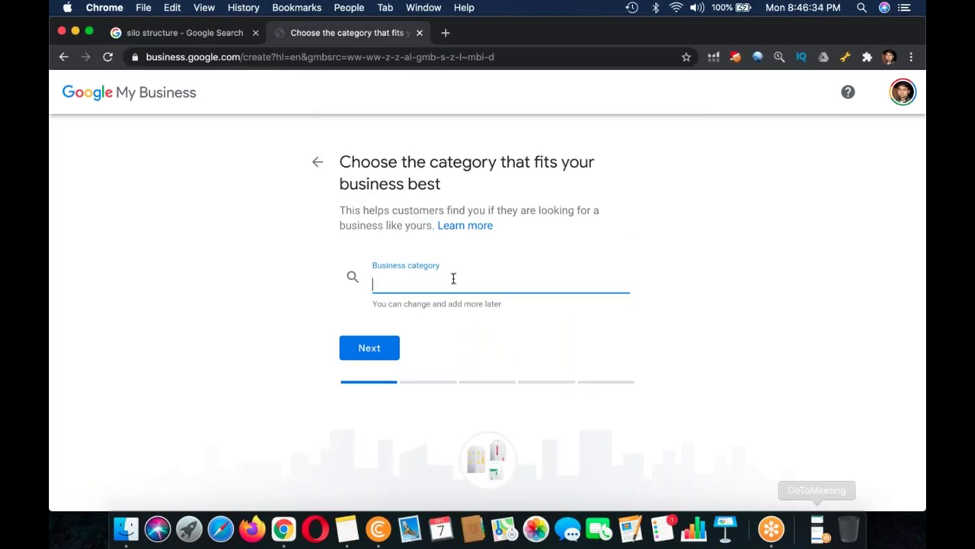
Leave the new business setup and return to the list of managed locations
click(319, 165)
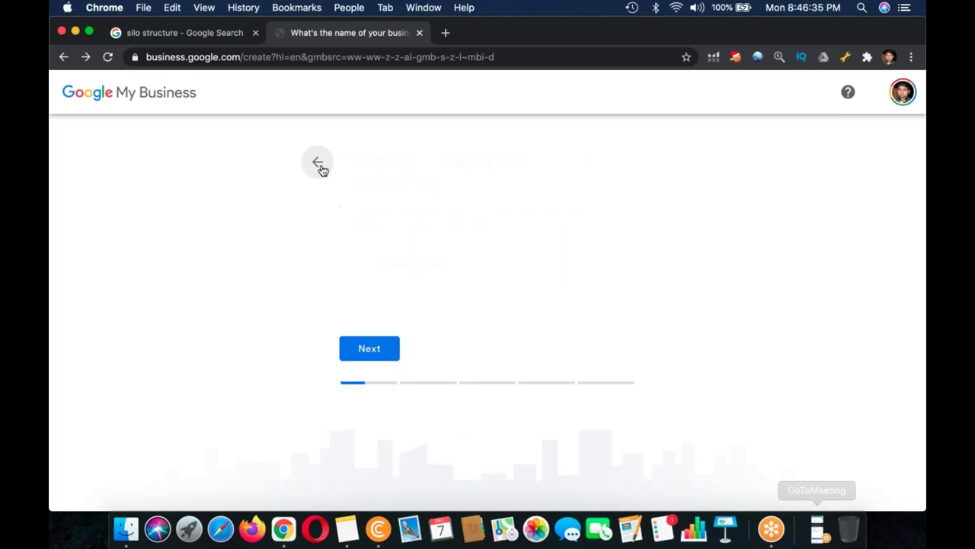
click(318, 163)
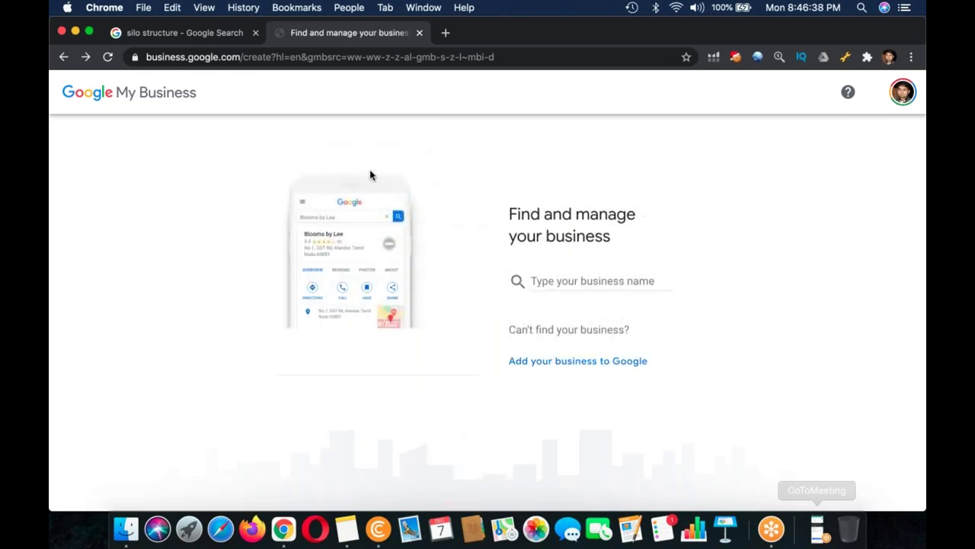
click(87, 93)
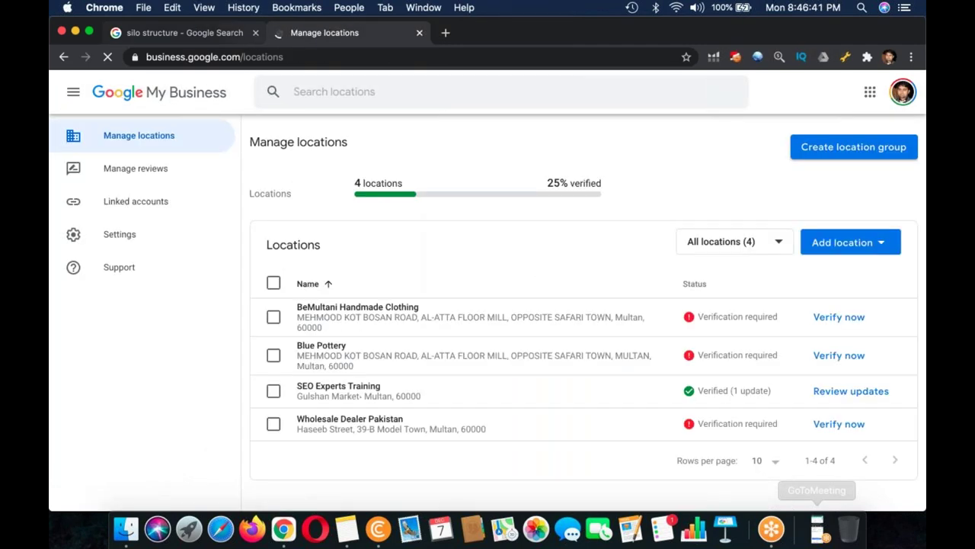
Close the silo structure search tab and view the customer reviews before returning to the locations list
click(255, 32)
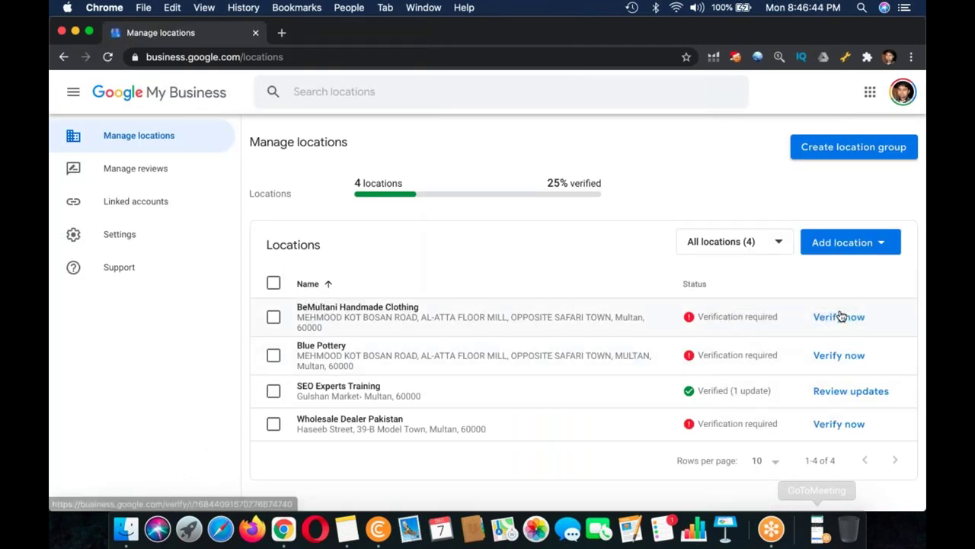
click(833, 424)
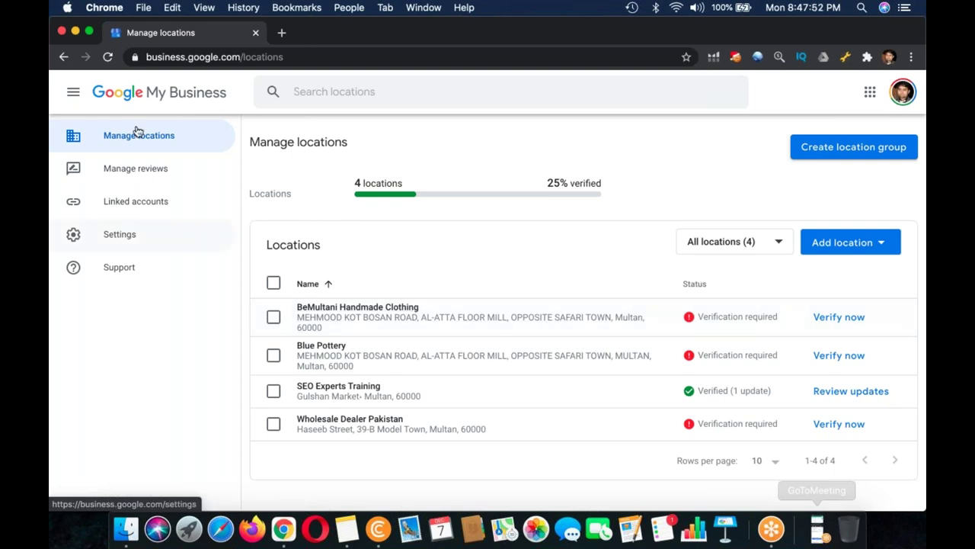
click(135, 168)
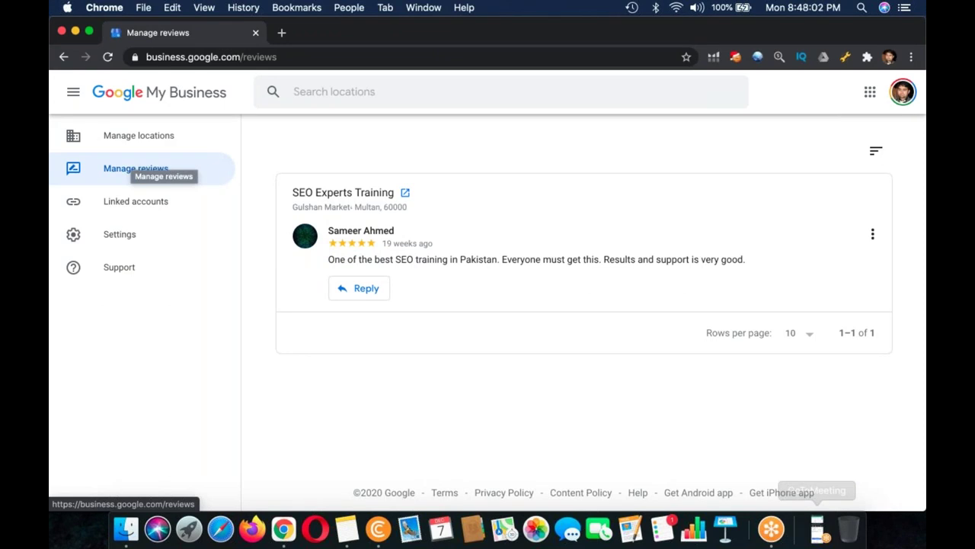
click(138, 135)
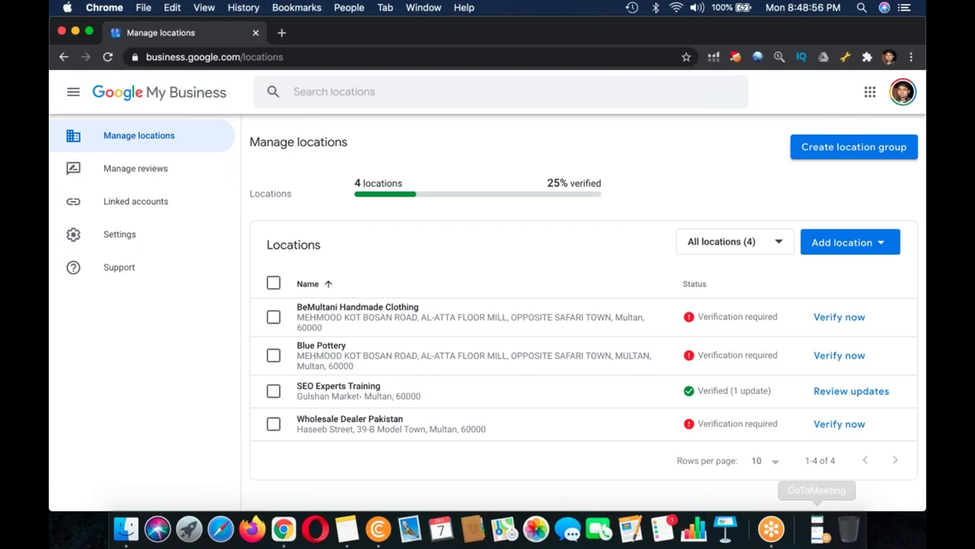
Open trymini.com/cpanel in a new tab in place of the locations tab and log in with the saved credentials
click(346, 528)
scroll(416, 407, down, 1)
click(284, 32)
text(TRY)
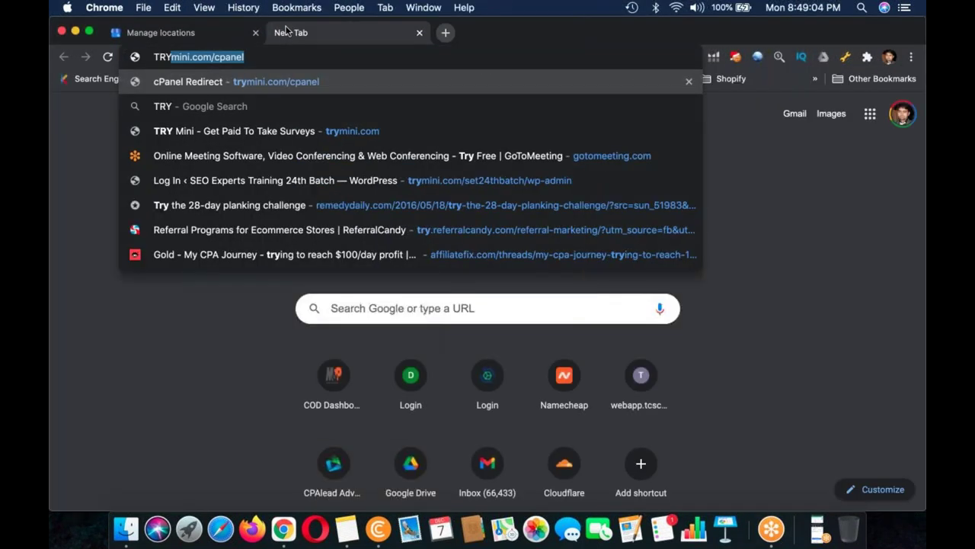
key(Return)
click(256, 32)
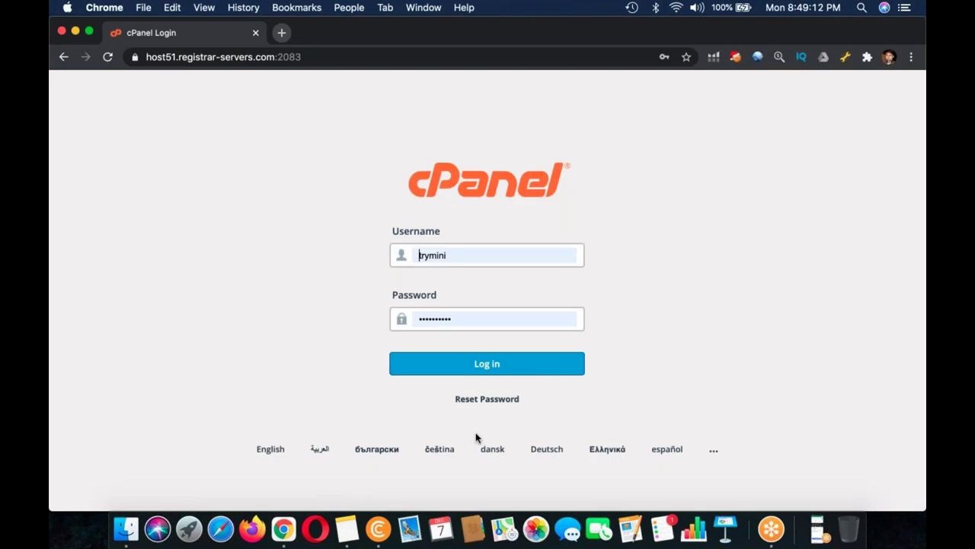
click(480, 358)
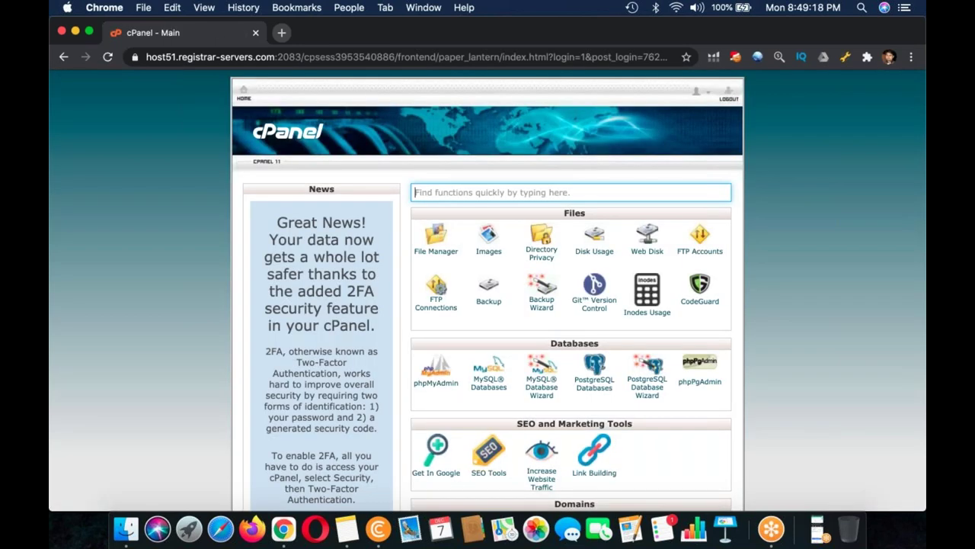
Open WordPress from the Softaculous Apps Installer and expand the Forums category of scripts
scroll(487, 304, down, 15)
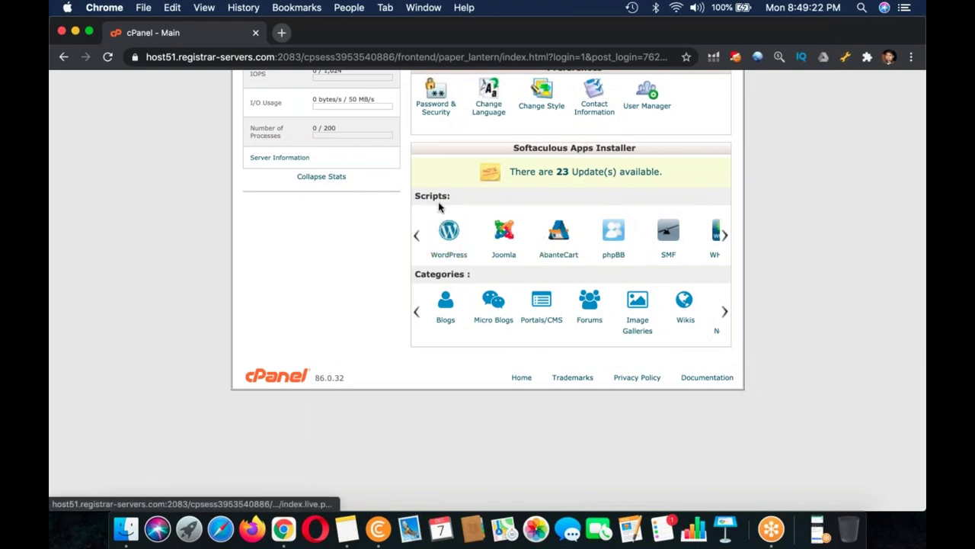
click(448, 231)
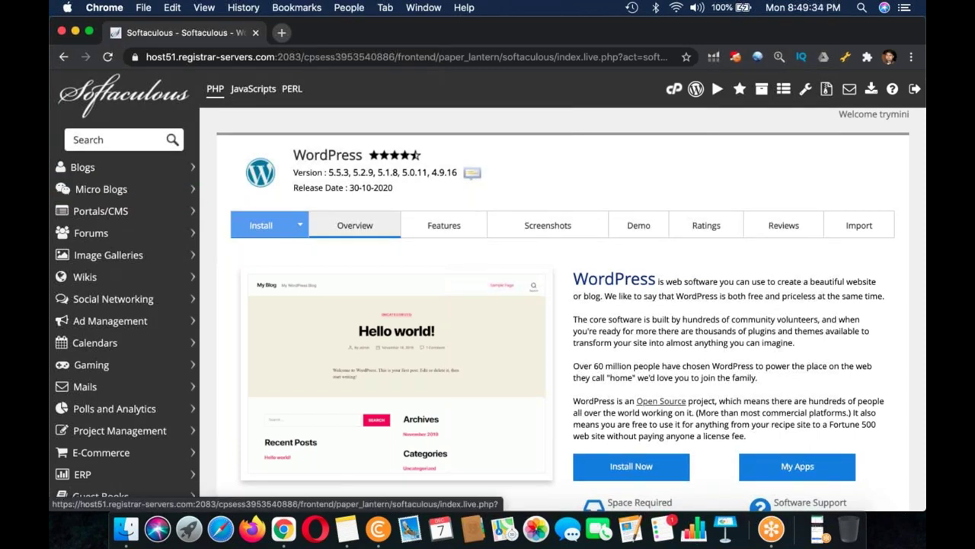
scroll(115, 276, down, 1)
scroll(114, 275, down, 5)
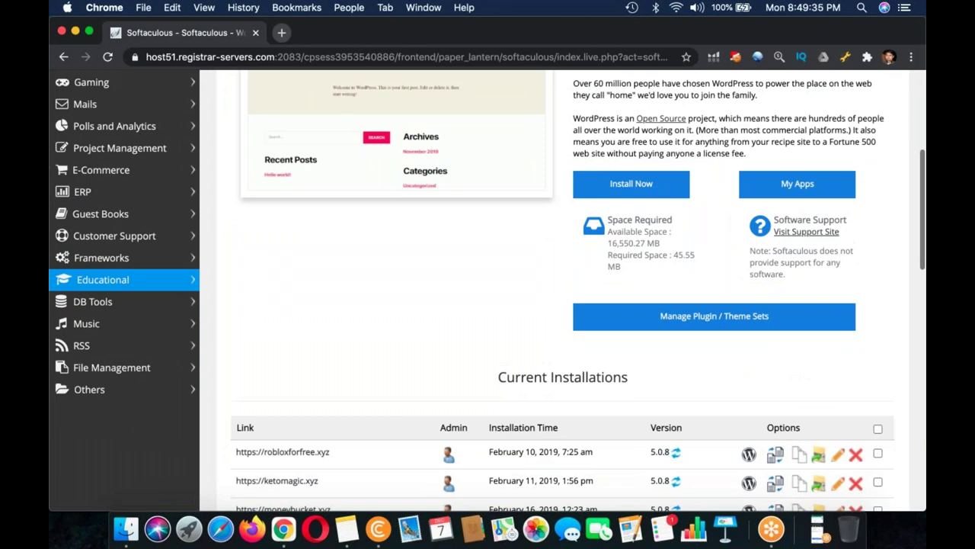
scroll(114, 280, up, 5)
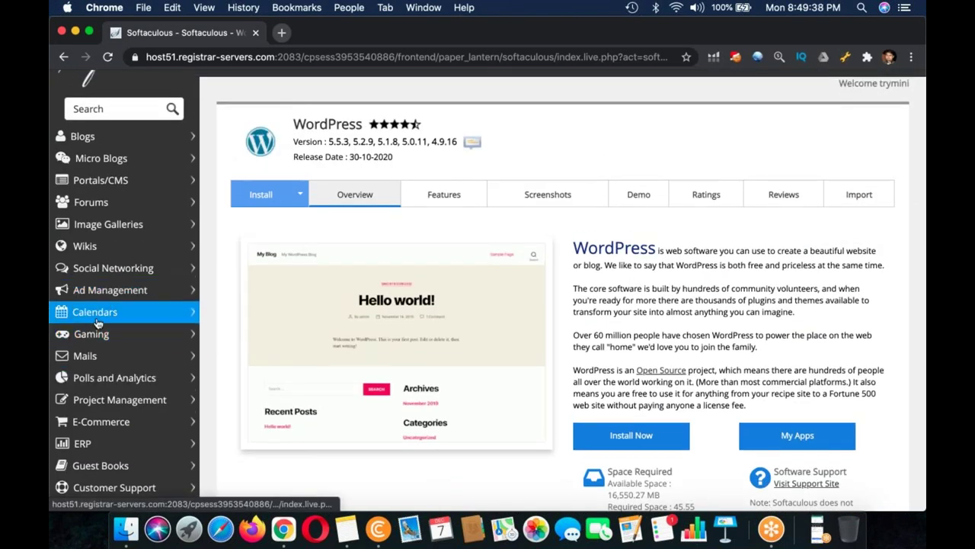
click(102, 205)
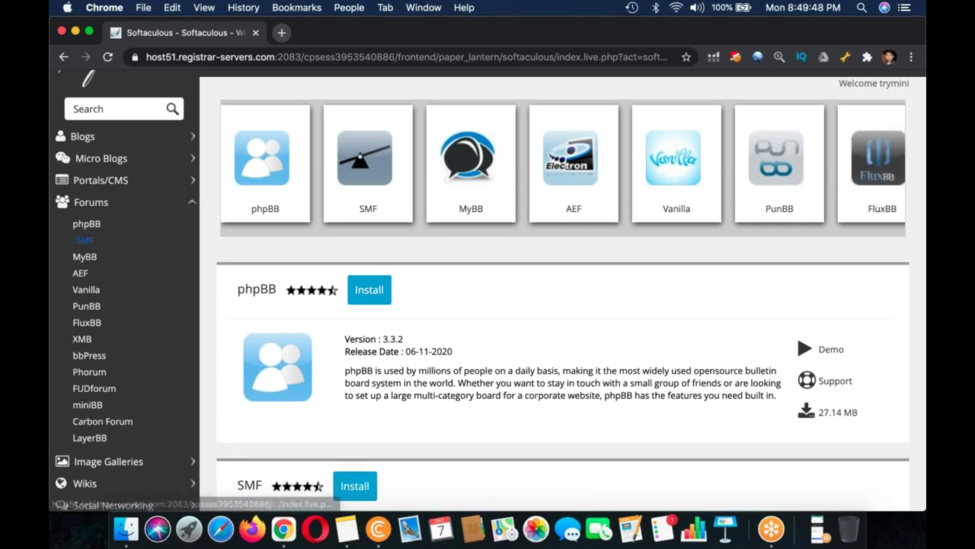
Search the web for vbulletin in a new tab and open the official vBulletin 5 Connect website
click(281, 33)
text(v)
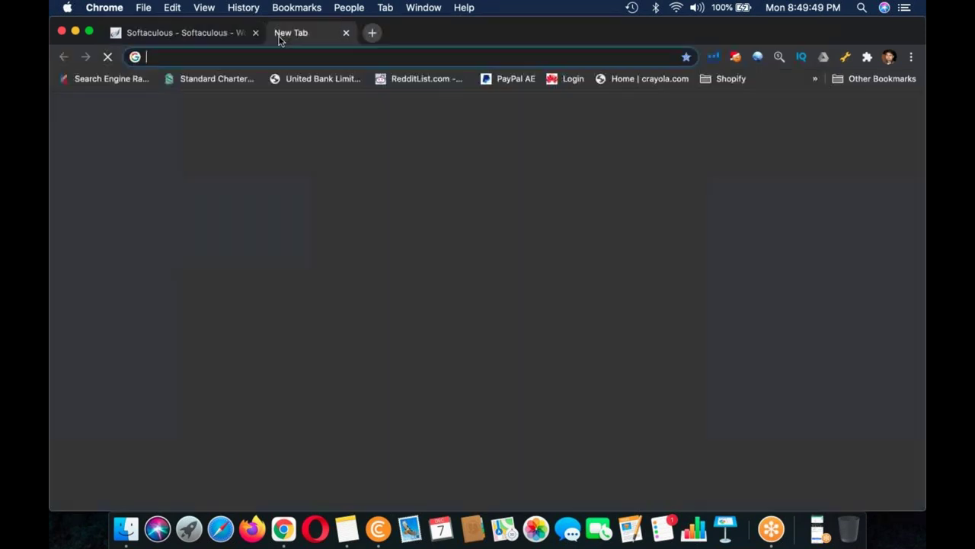
key(BackSpace)
key(BackSpace)
text(vbulletin)
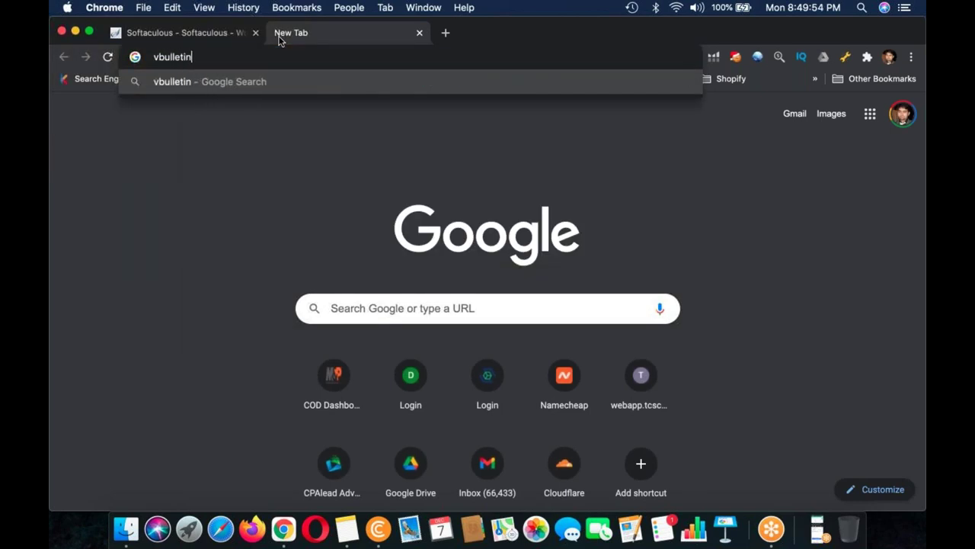
key(Return)
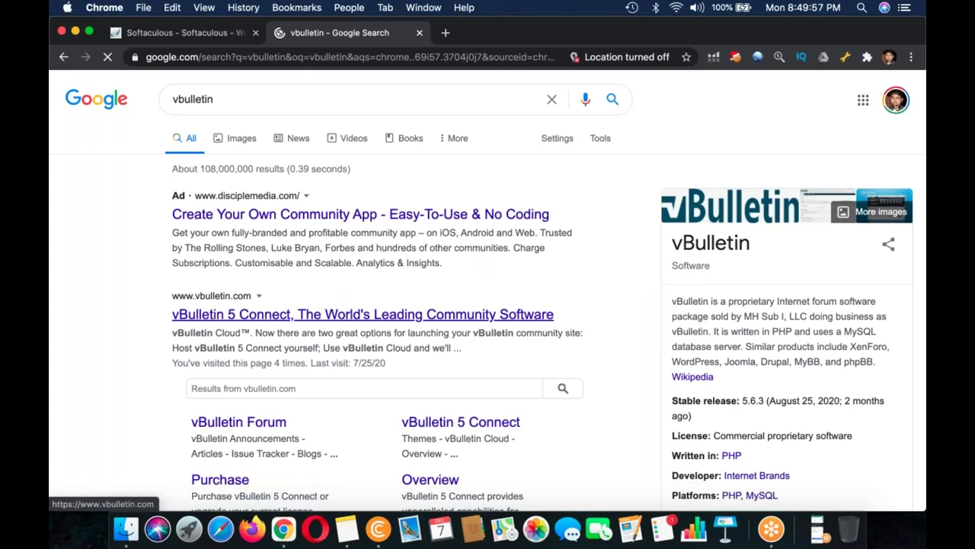
click(363, 313)
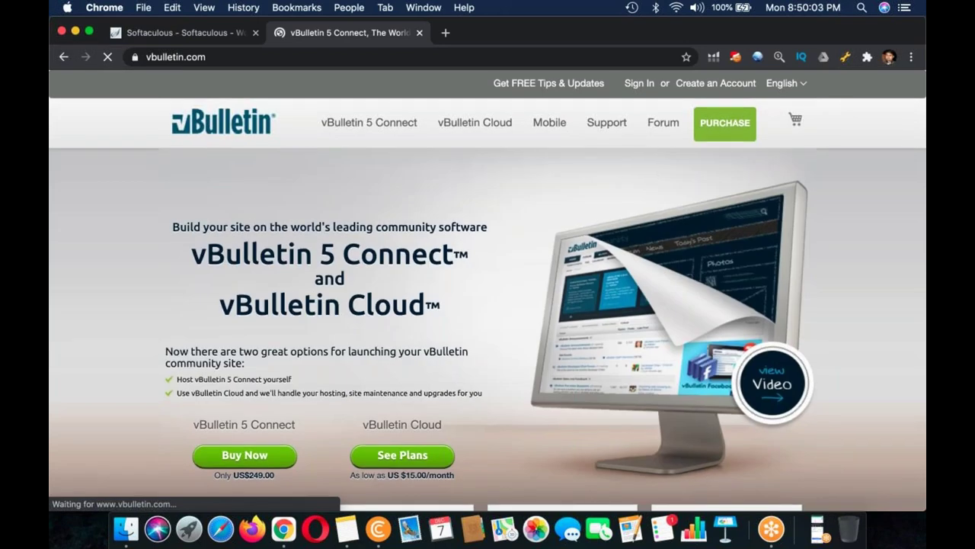
Examine the vBulletin 5 Connect price and the features offered on the vBulletin home page
scroll(437, 168, down, 5)
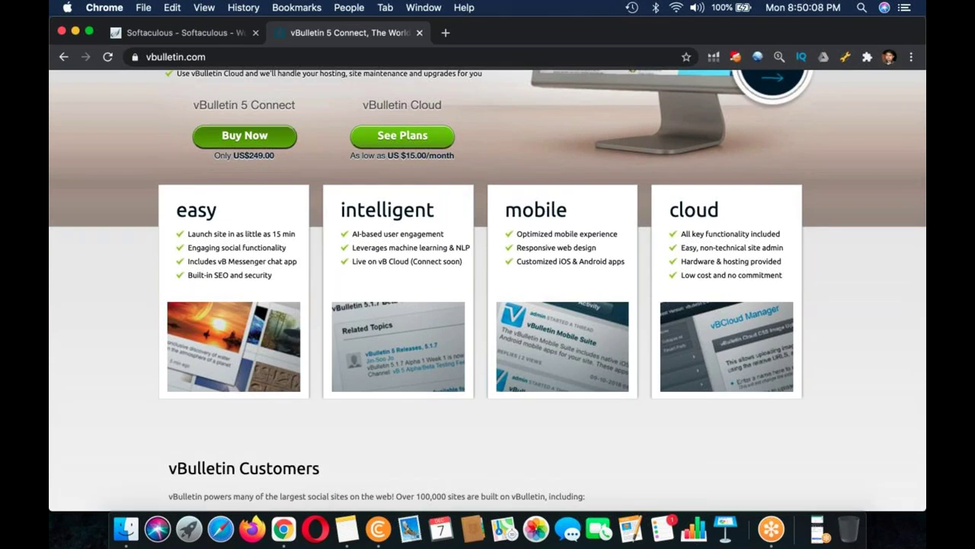
drag(261, 155, 215, 154)
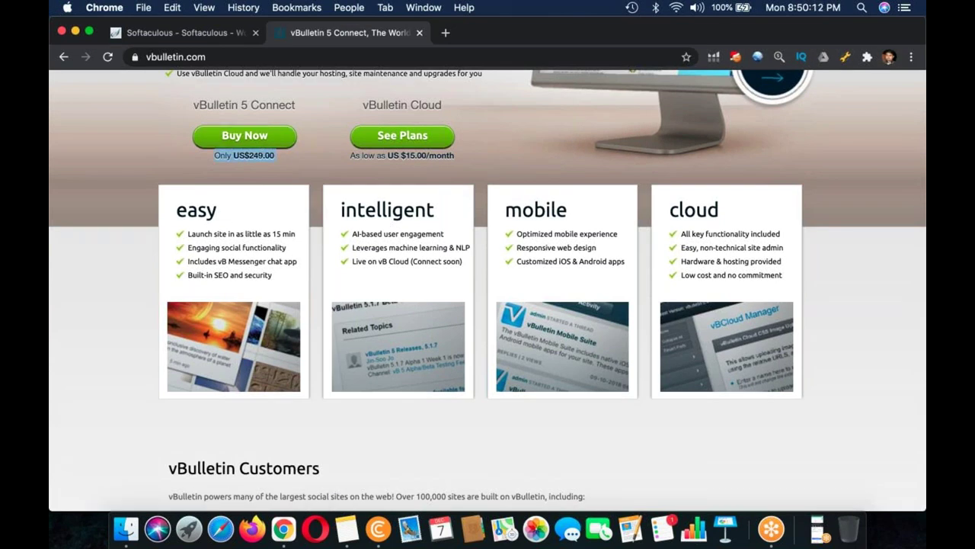
scroll(487, 290, down, 3)
scroll(488, 290, up, 7)
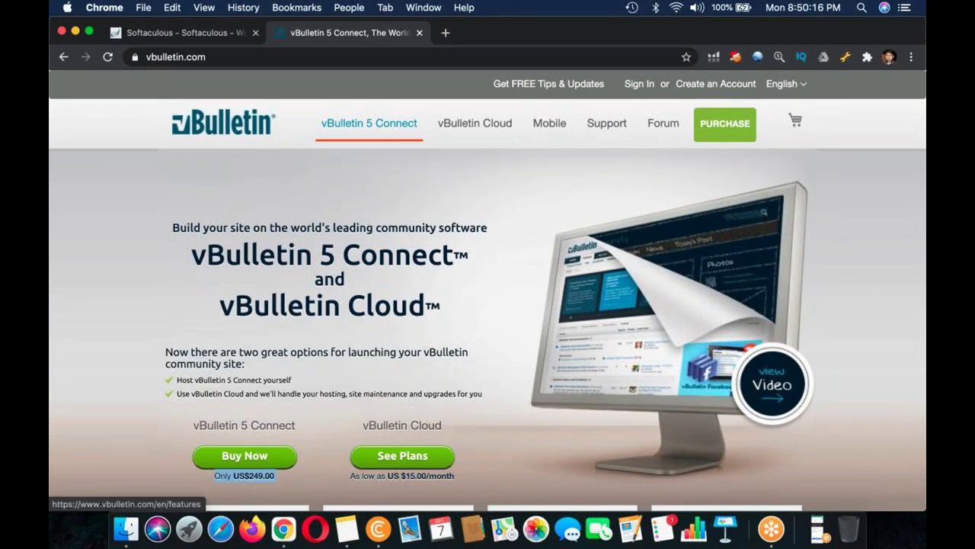
Open the suggested forums.digitalpoint.com thread in a new tab, visit the forum search page, and go to the Digital Point forums index
click(446, 35)
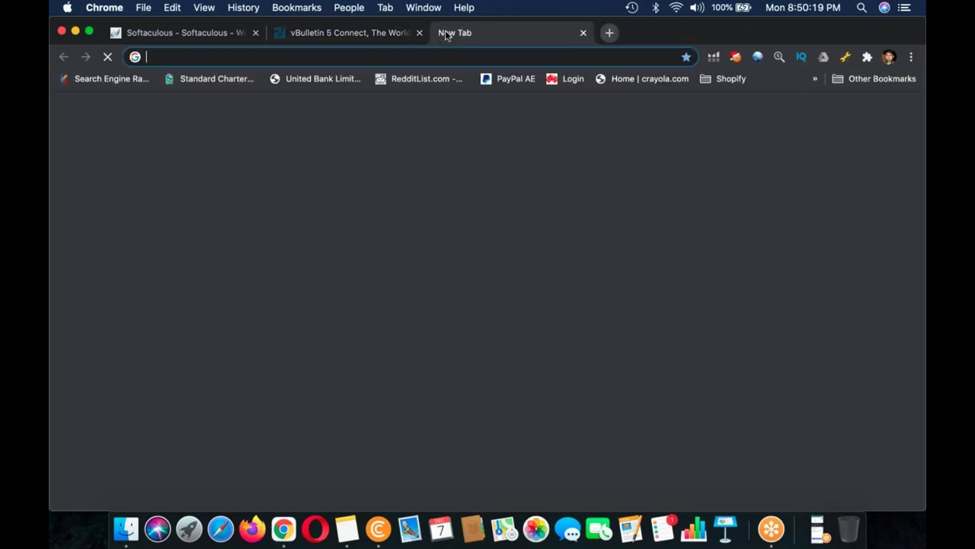
text(forums)
key(Down)
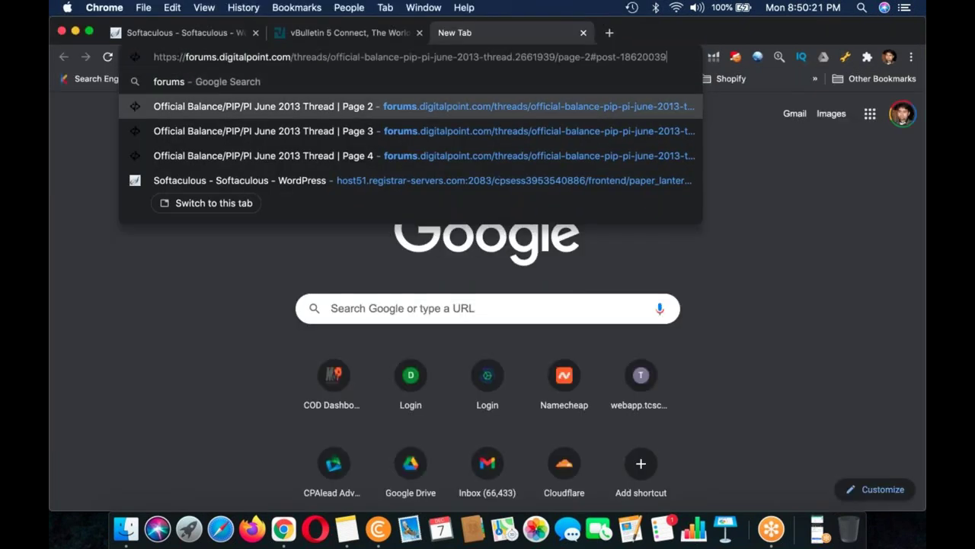
key(Return)
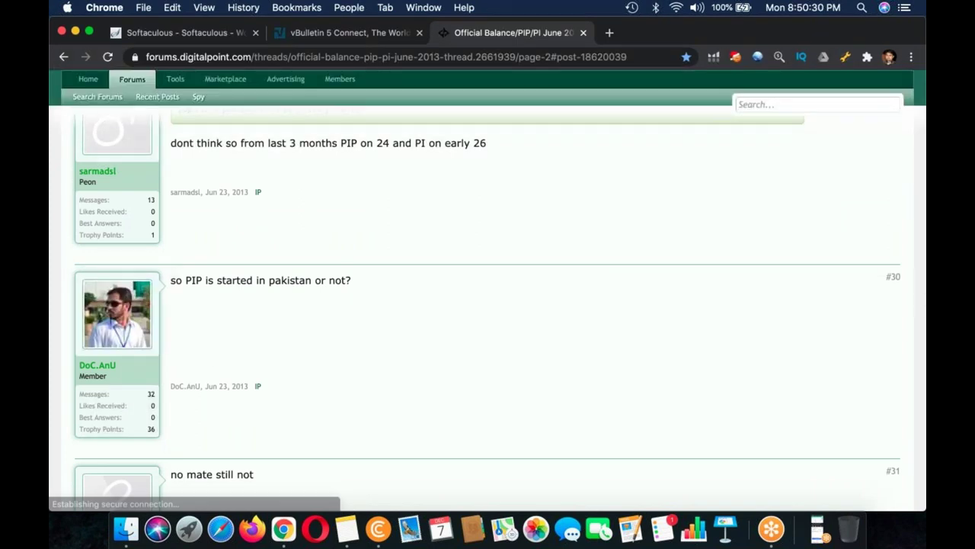
click(108, 97)
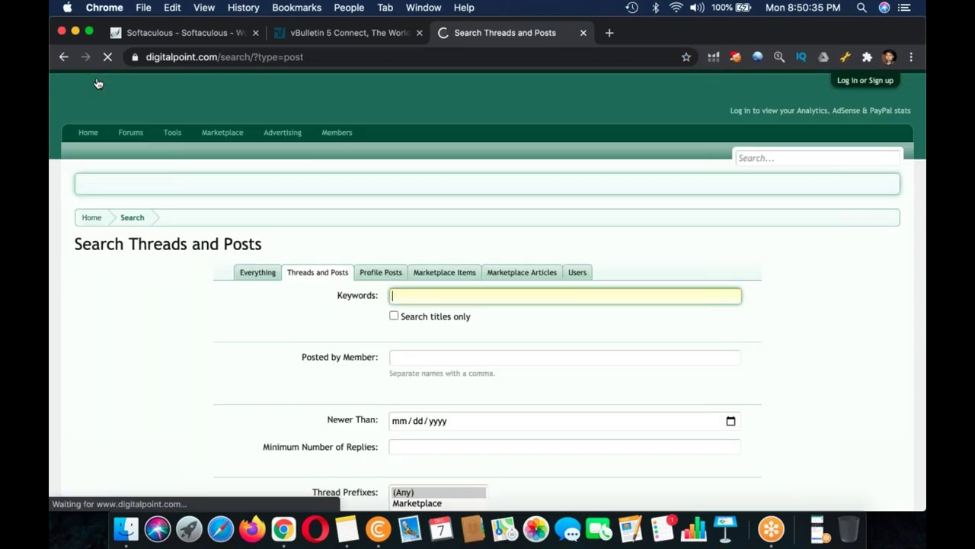
click(127, 136)
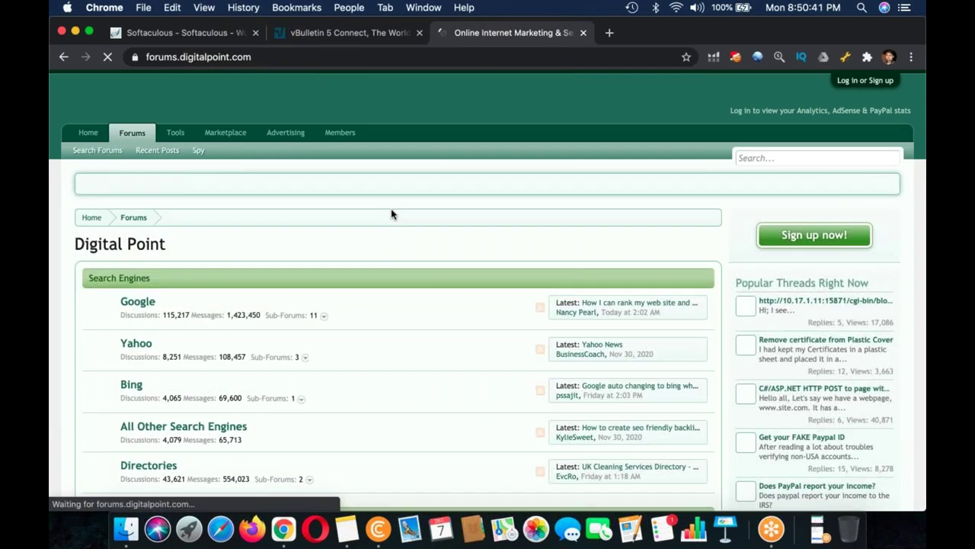
Expand the Google forum's sub-forums and examine the categories across the Digital Point forums index
scroll(391, 210, down, 2)
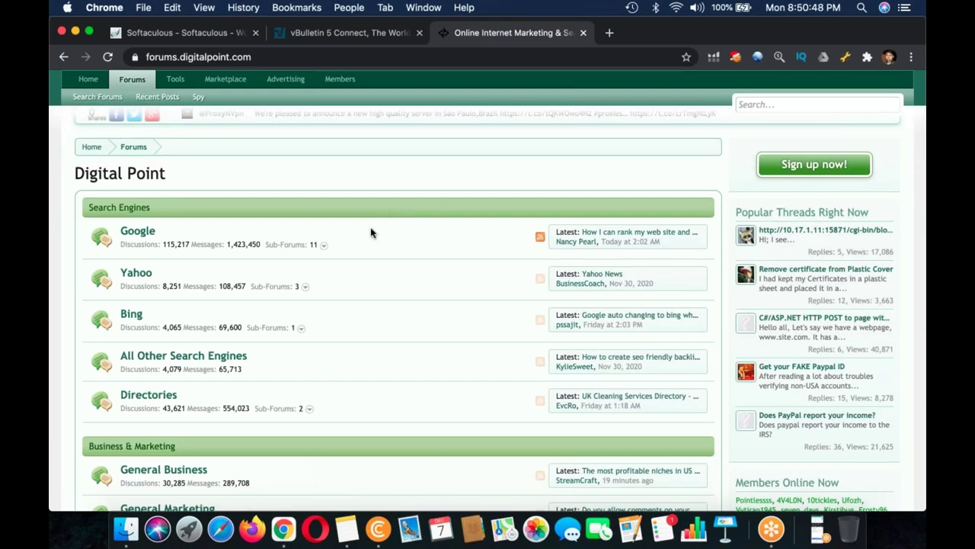
click(293, 244)
scroll(317, 244, down, 1)
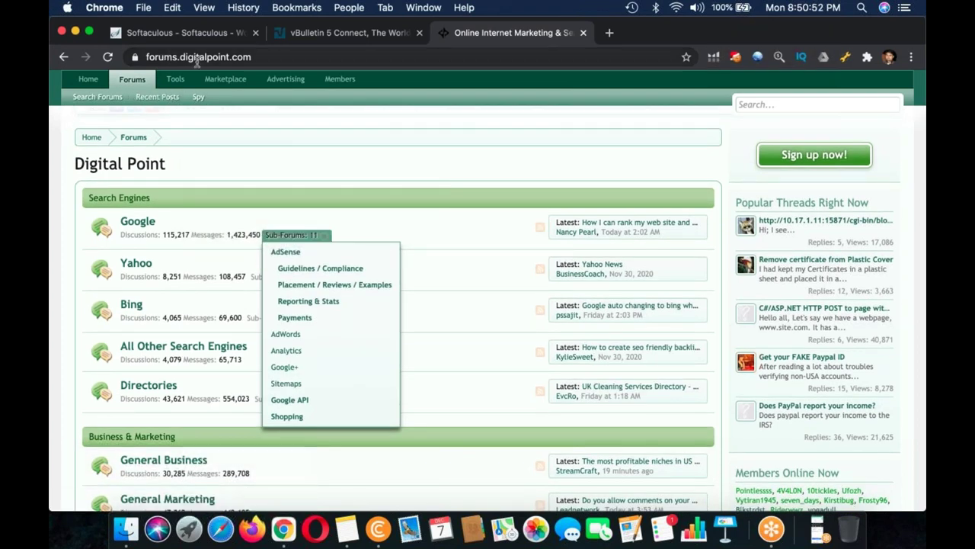
scroll(160, 221, down, 1)
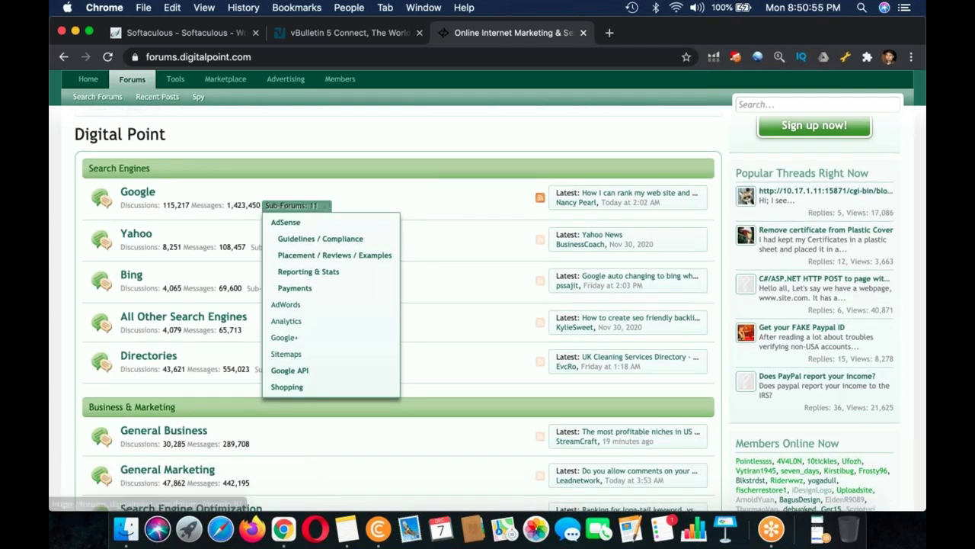
scroll(160, 221, down, 3)
scroll(160, 221, up, 1)
scroll(122, 202, up, 3)
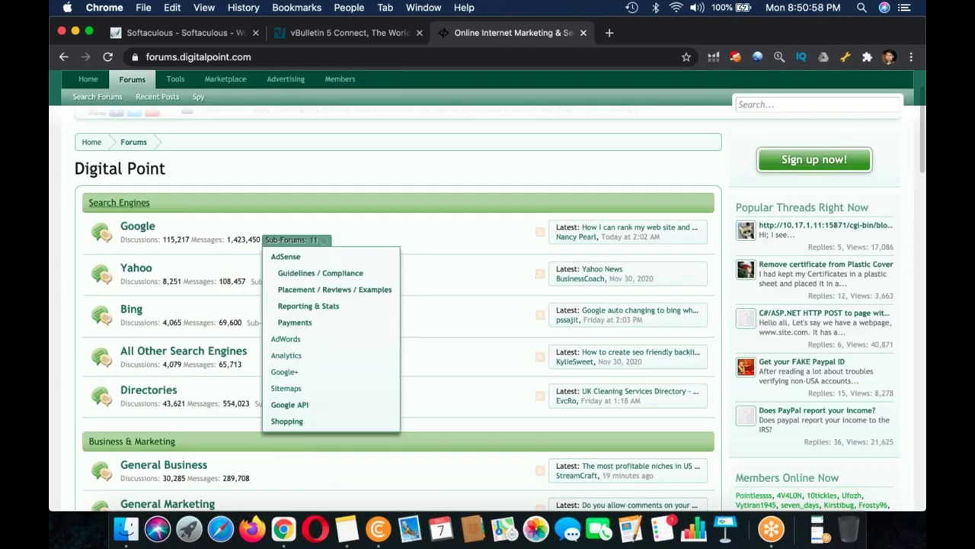
scroll(122, 202, down, 20)
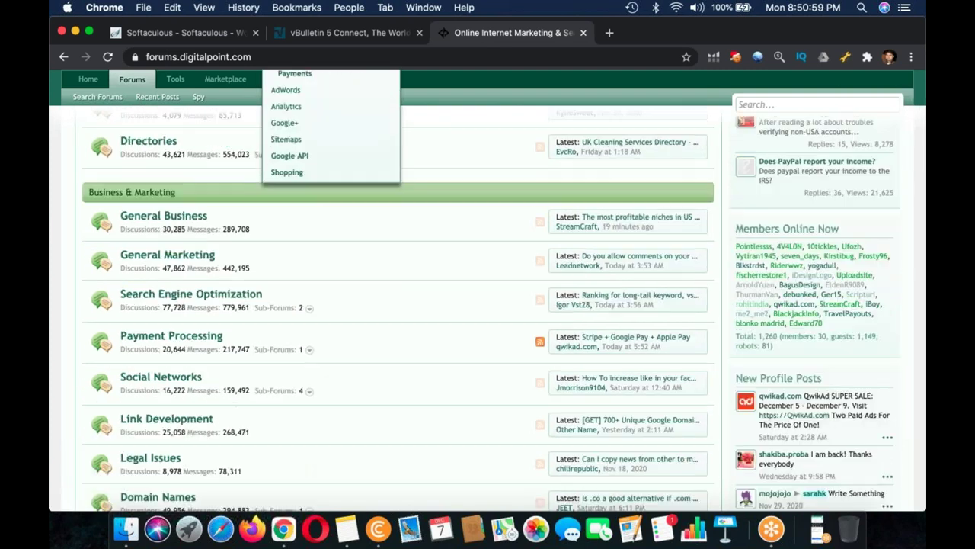
scroll(122, 202, up, 20)
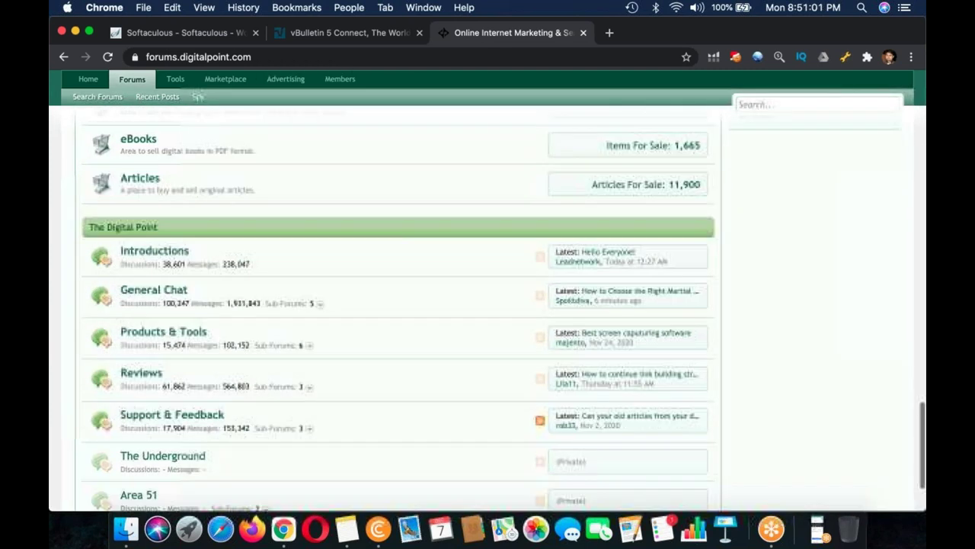